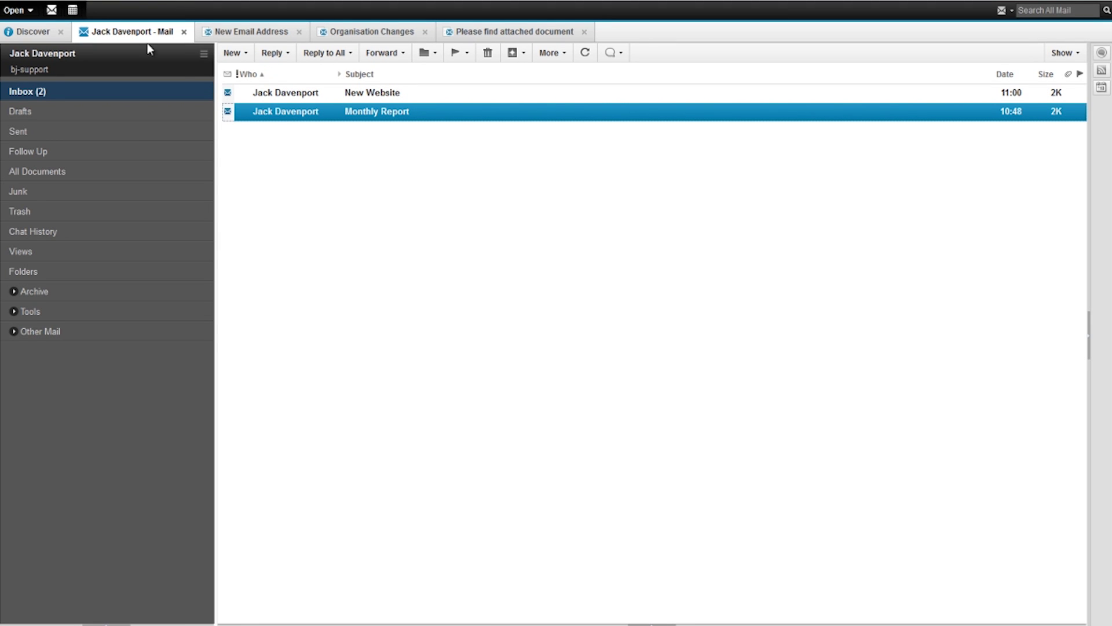
# Step: Open the Confidential Monthly Report email, read it, and close its tab
pyautogui.doubleClick(458, 111)
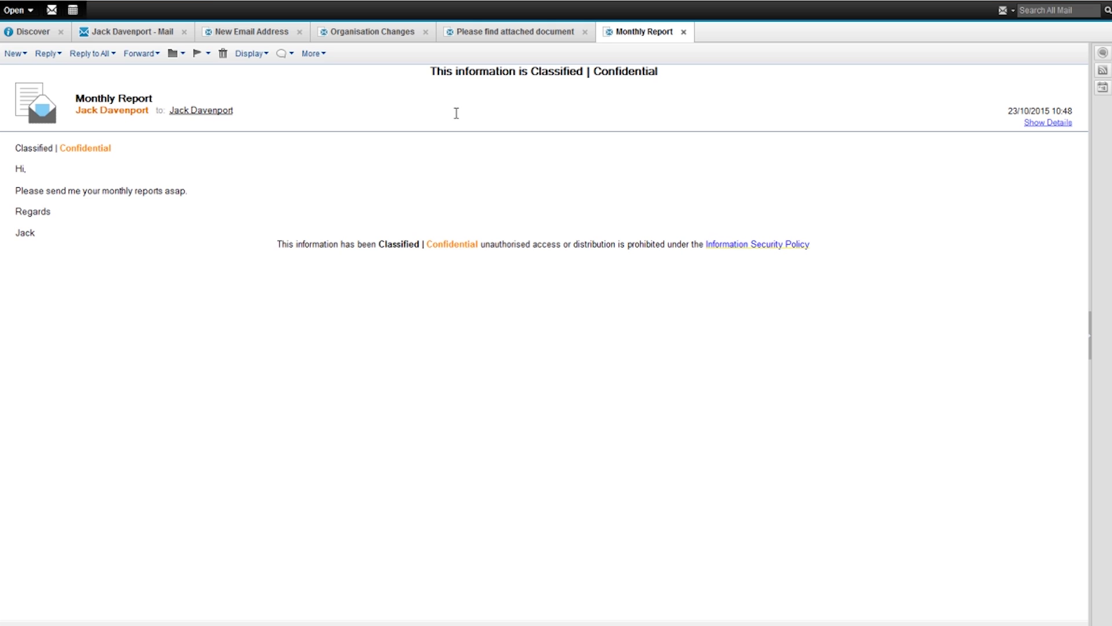
pyautogui.click(684, 31)
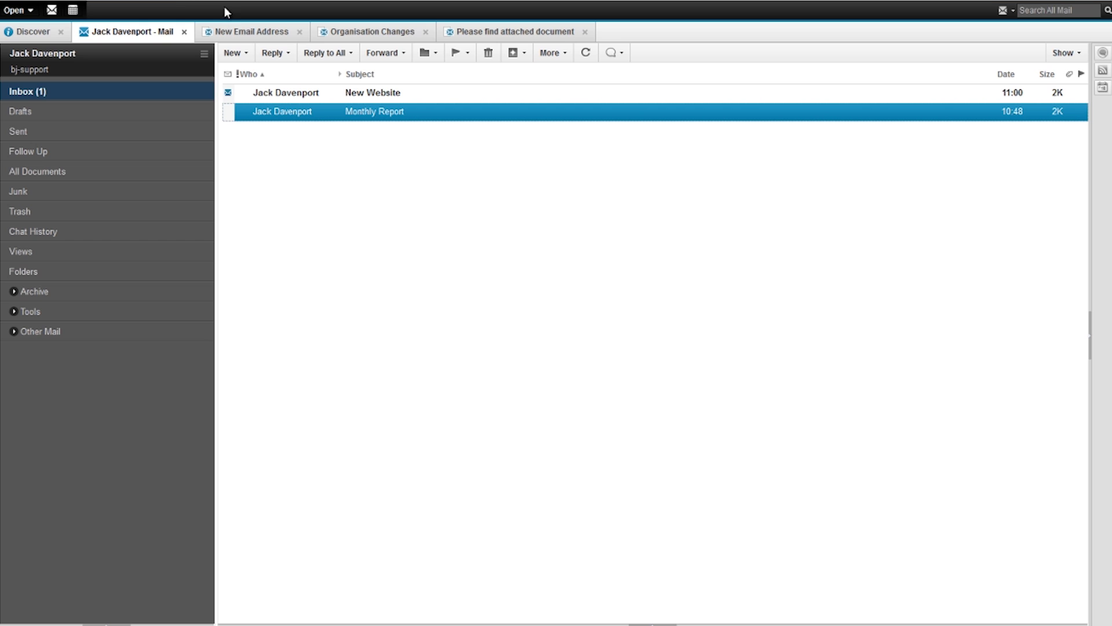
# Step: Classify the New Email Address draft as Business from the Classify menu
pyautogui.click(250, 33)
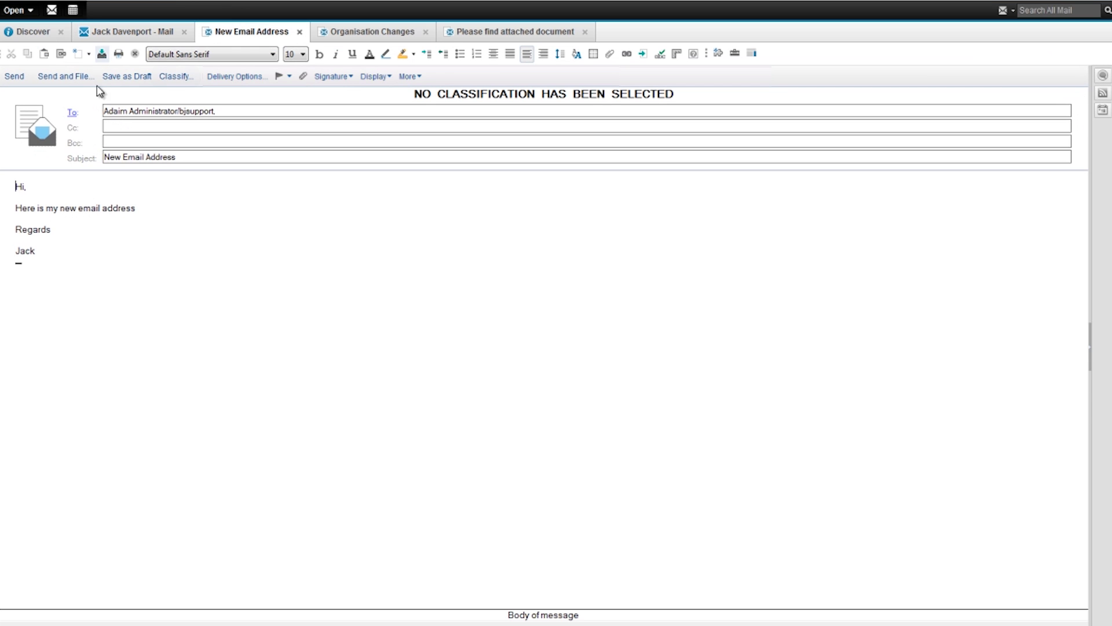
pyautogui.click(87, 252)
pyautogui.click(13, 76)
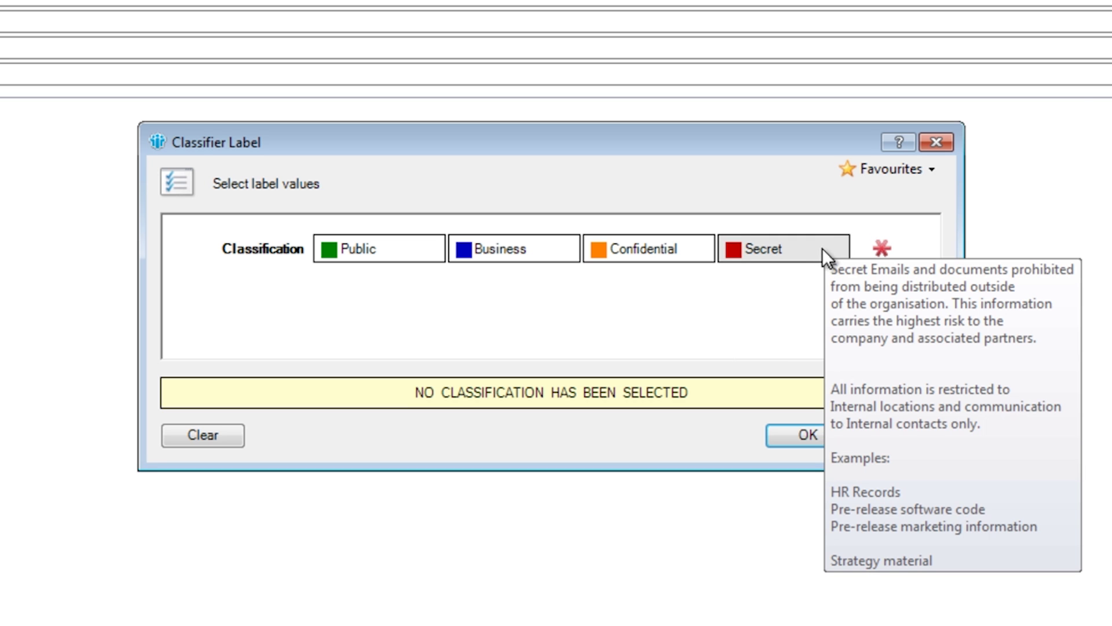
pyautogui.click(542, 256)
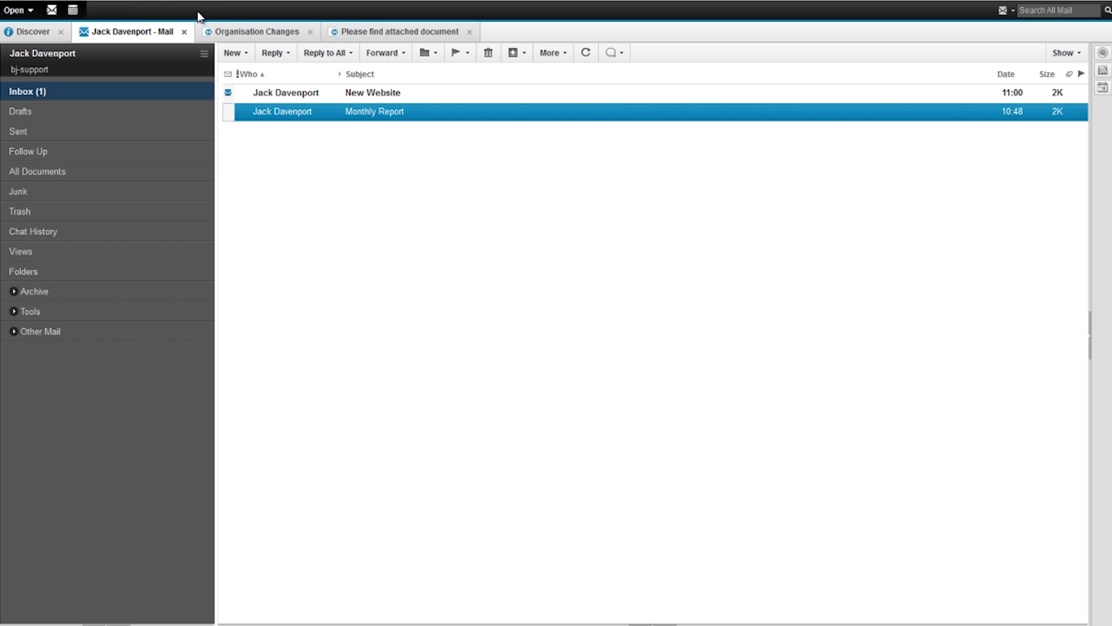
pyautogui.click(252, 32)
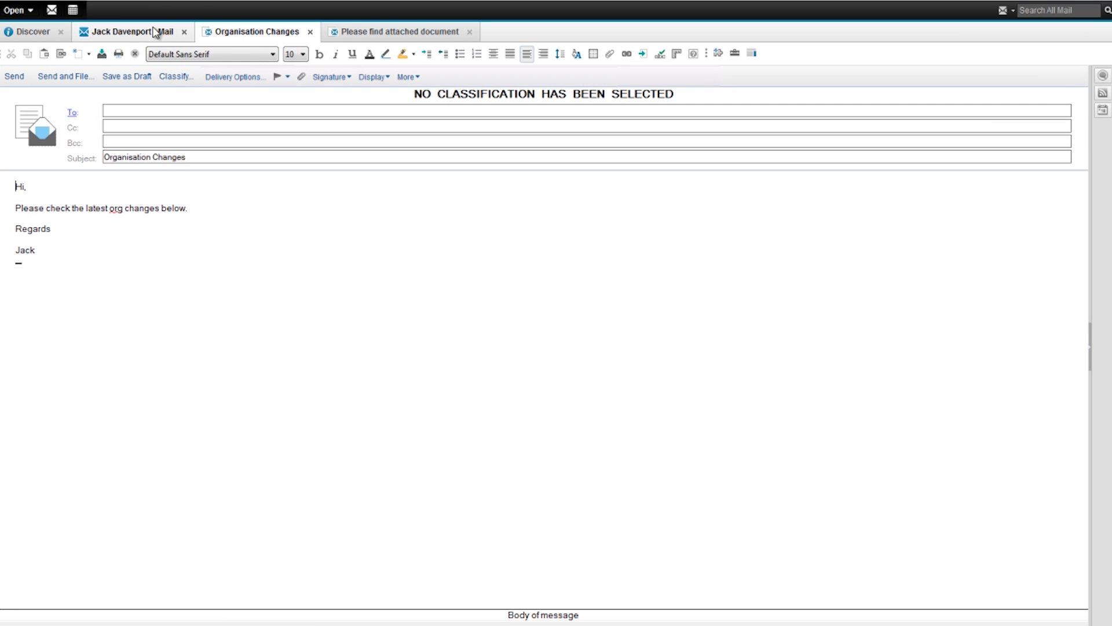
pyautogui.click(117, 111)
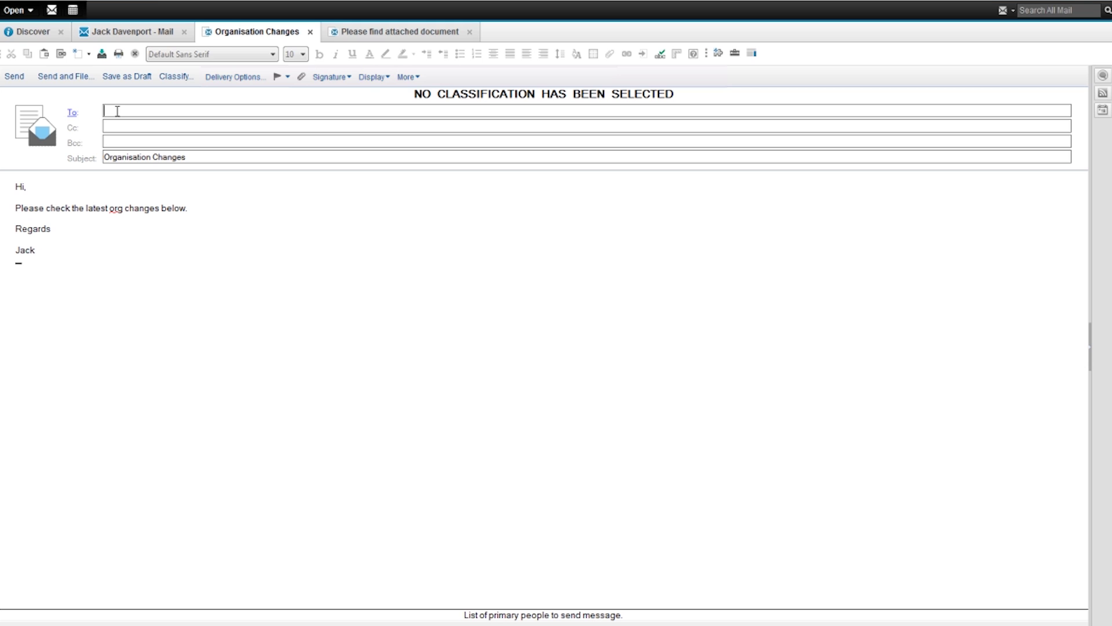
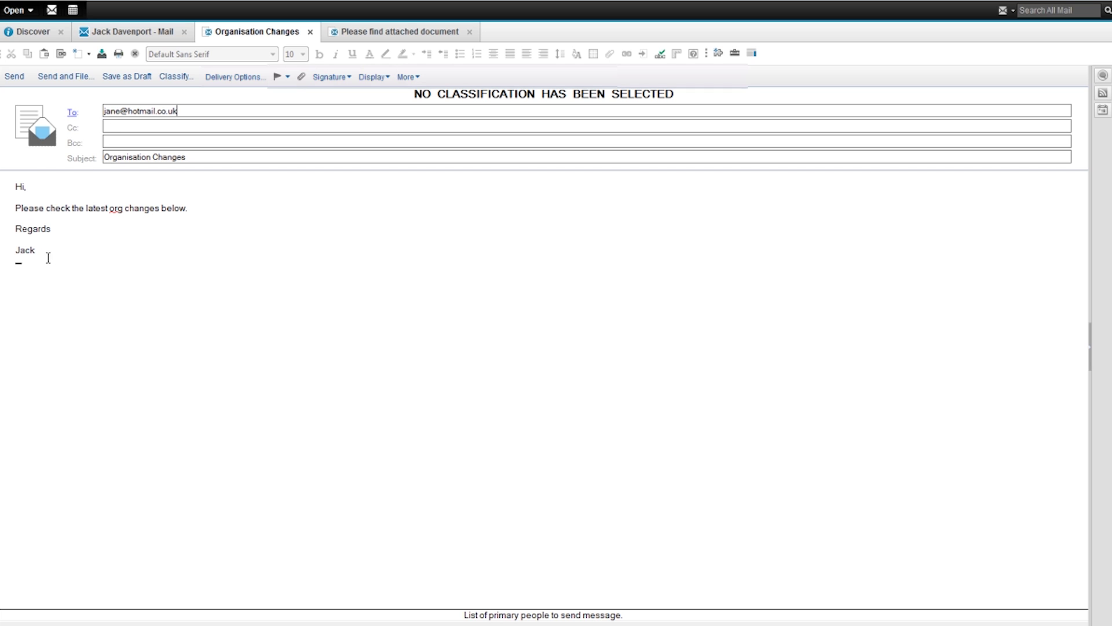
pyautogui.click(174, 77)
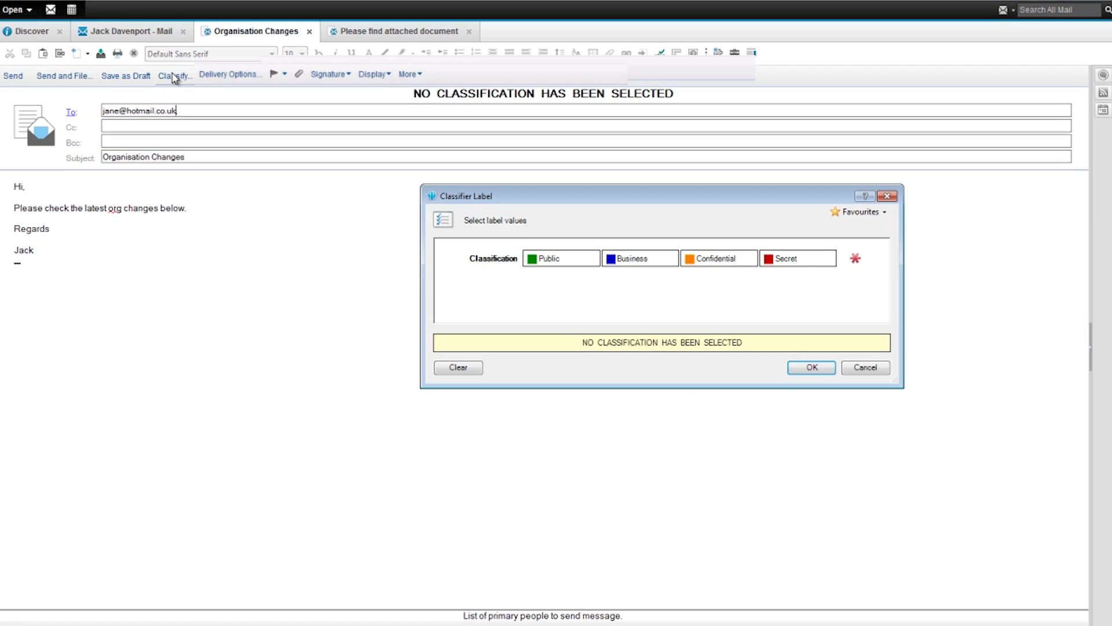
pyautogui.click(771, 250)
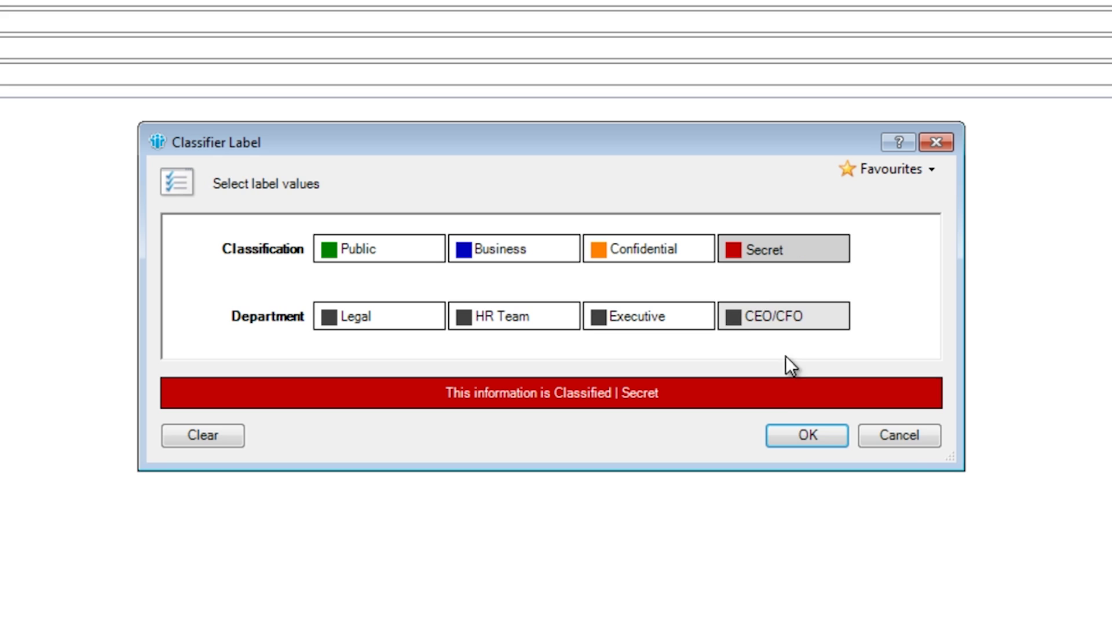
pyautogui.click(807, 435)
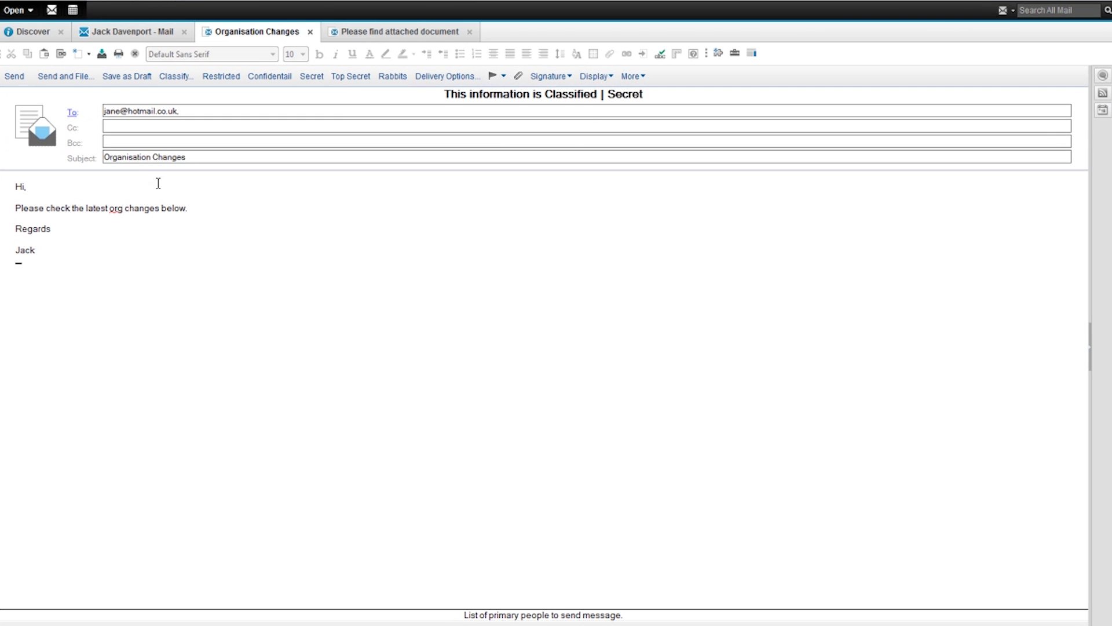
pyautogui.click(15, 76)
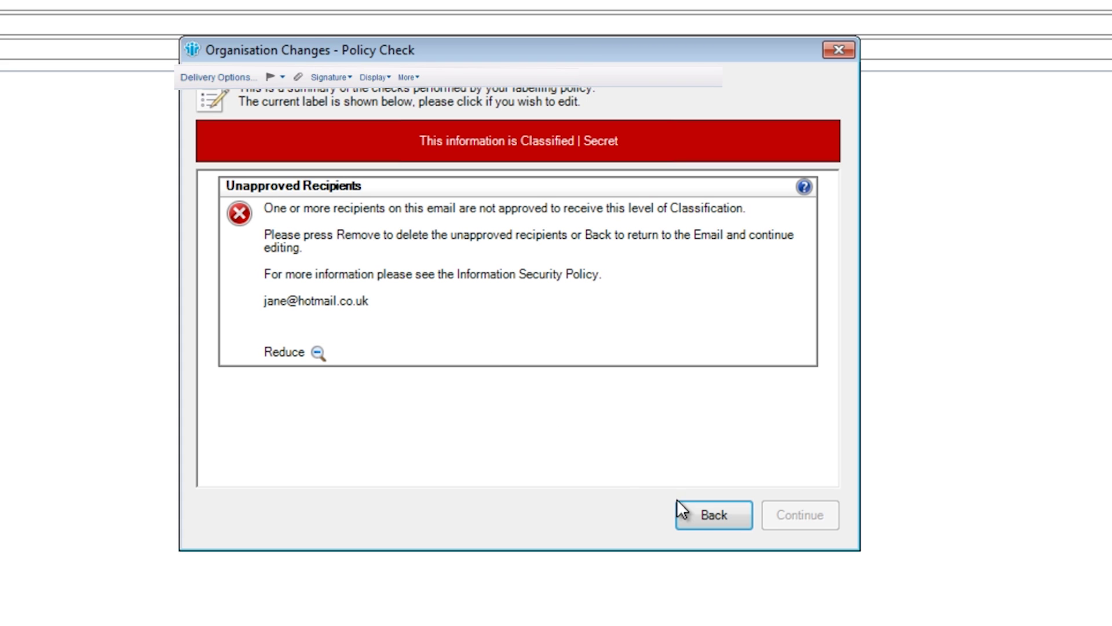
pyautogui.click(690, 517)
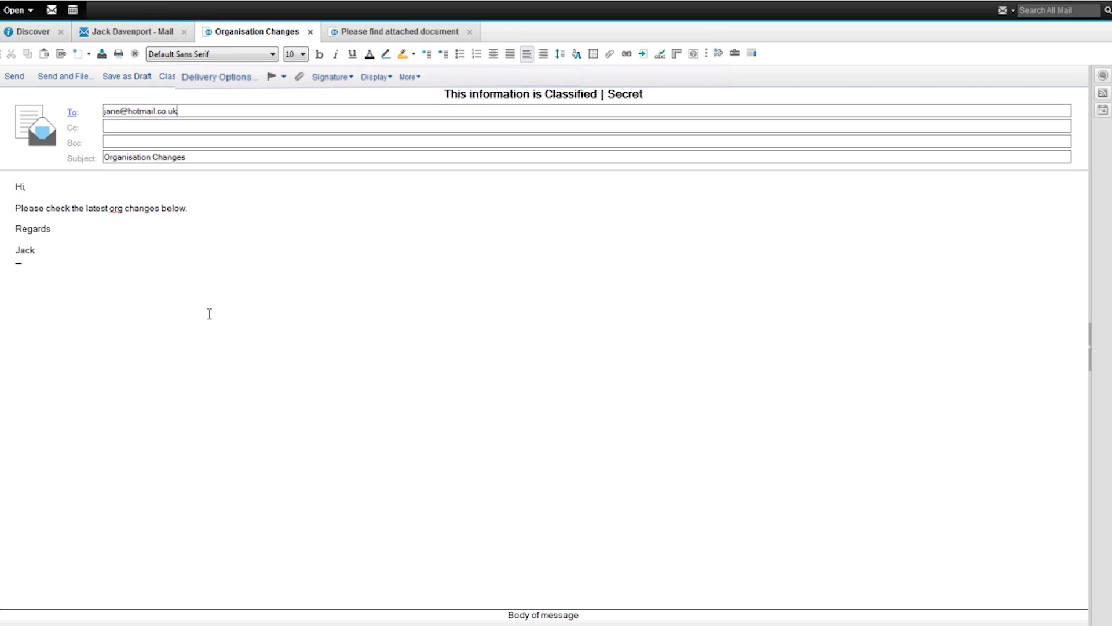
pyautogui.doubleClick(139, 111)
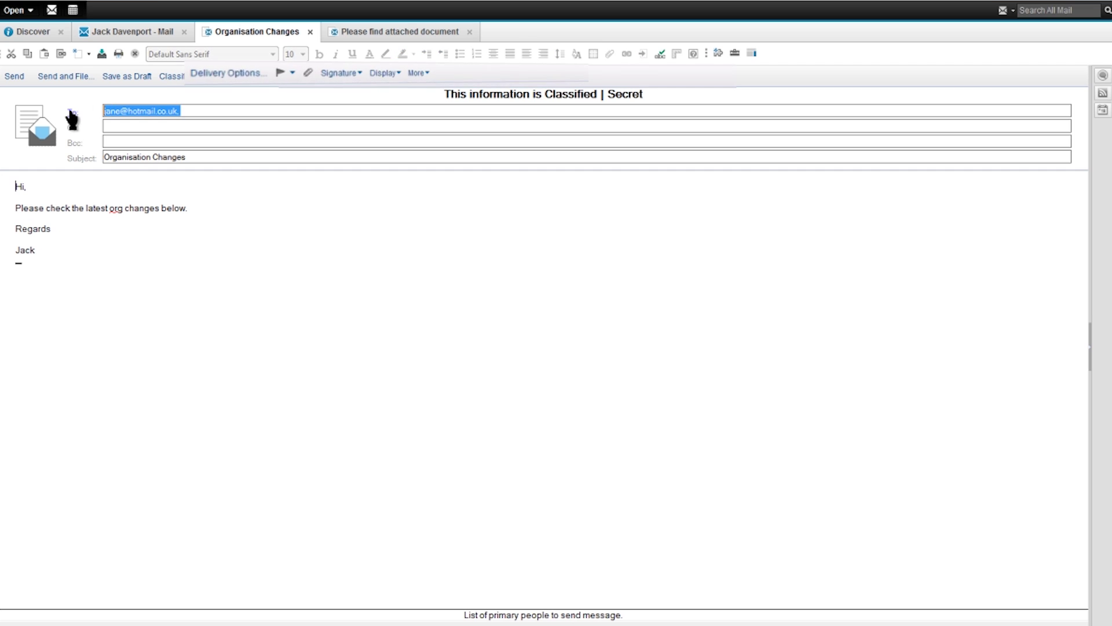
pyautogui.write('jack')
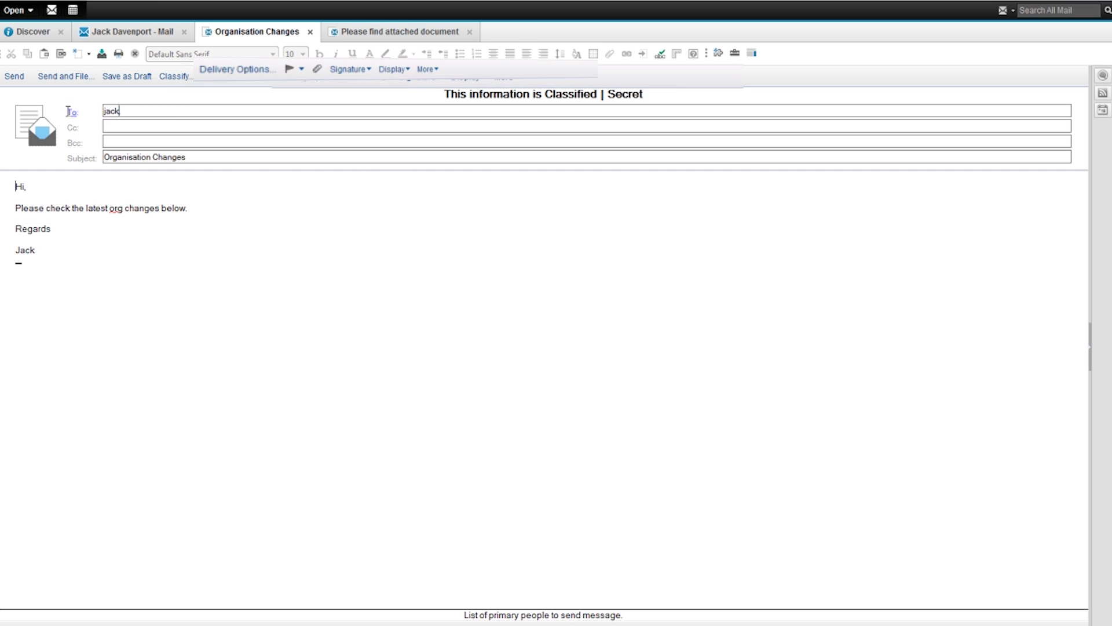
pyautogui.press('Return')
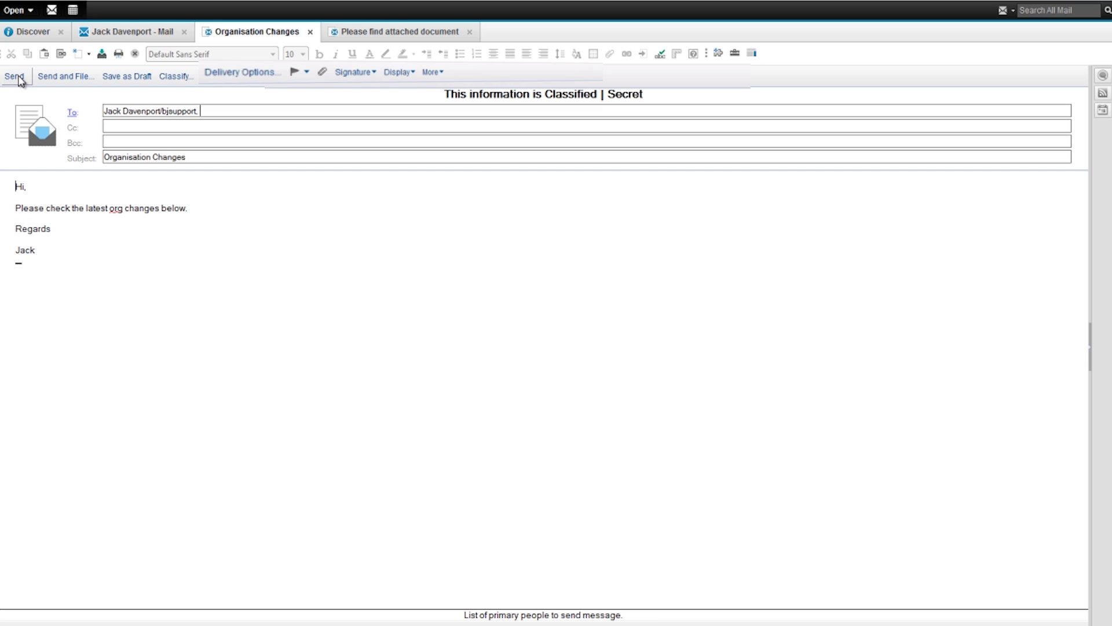
pyautogui.click(15, 78)
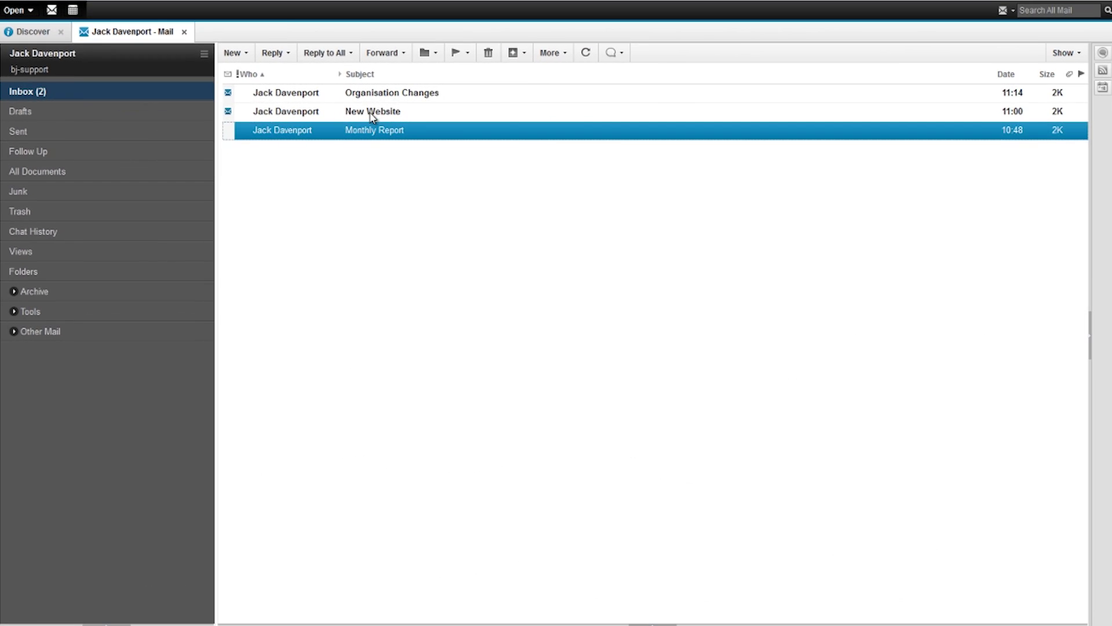
# Step: Open the New Website email showing its Secret Executive label
pyautogui.doubleClick(372, 111)
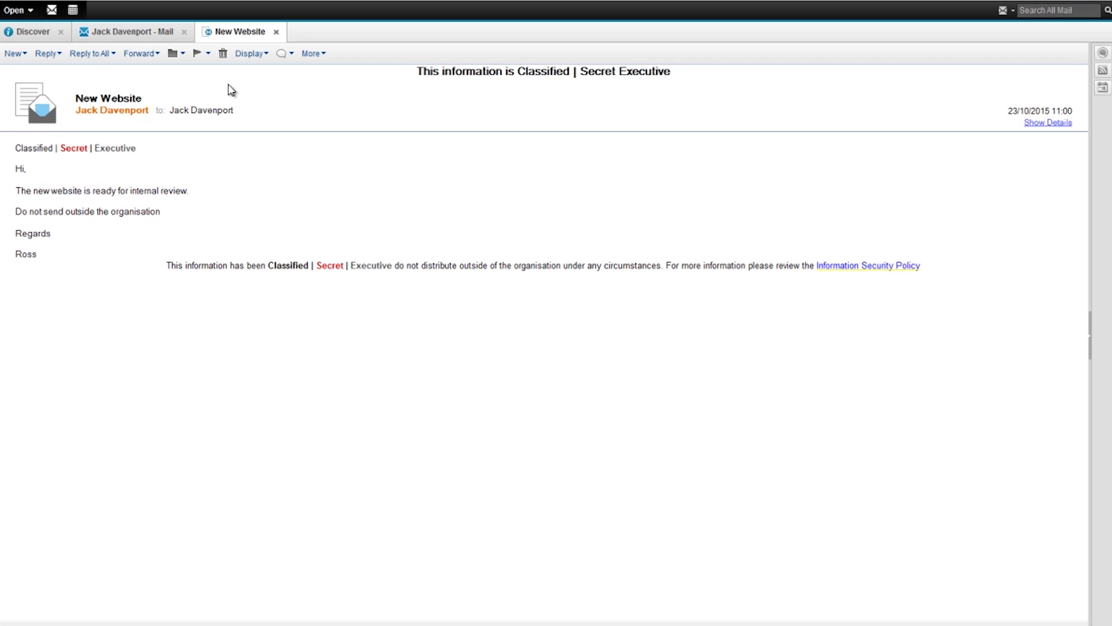
# Step: Start a reply to all with history on New Website and reclassify it Public
pyautogui.click(98, 55)
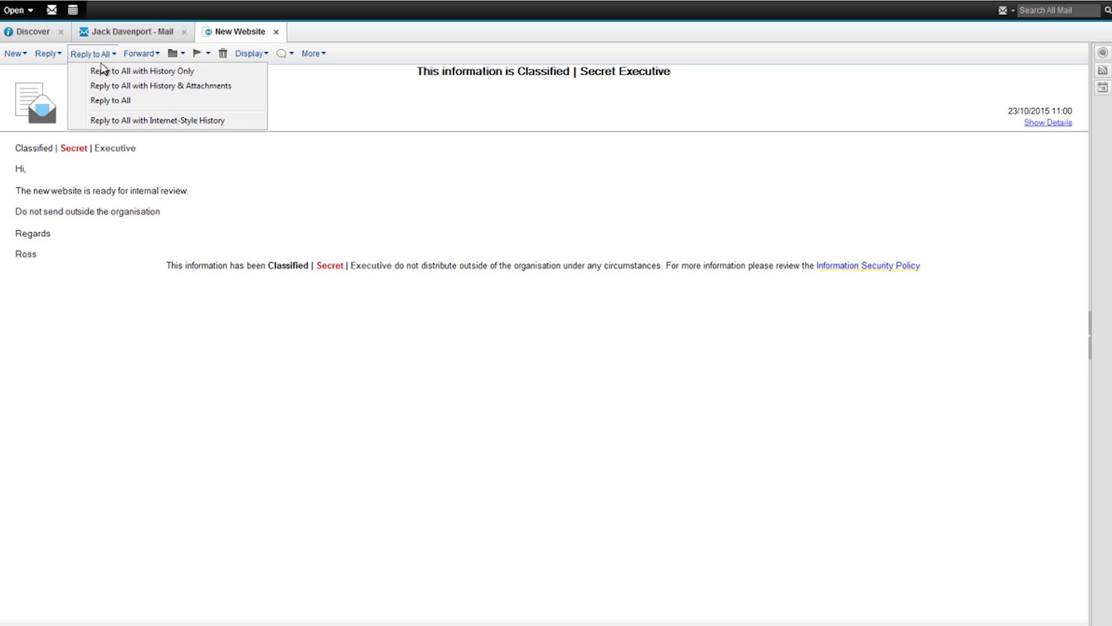
pyautogui.click(105, 72)
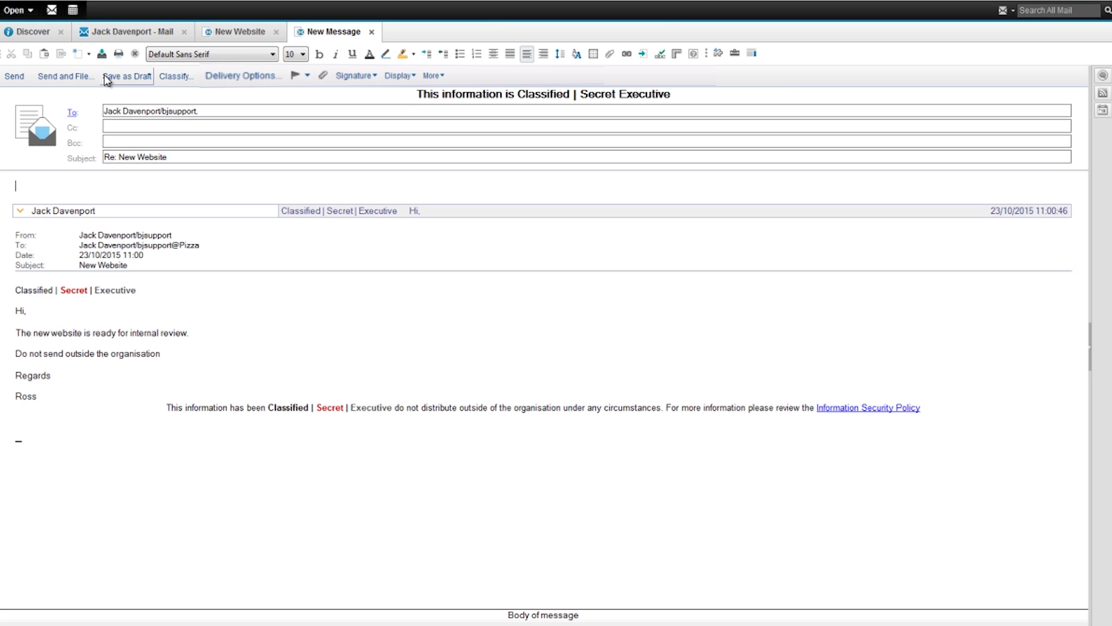
pyautogui.click(168, 81)
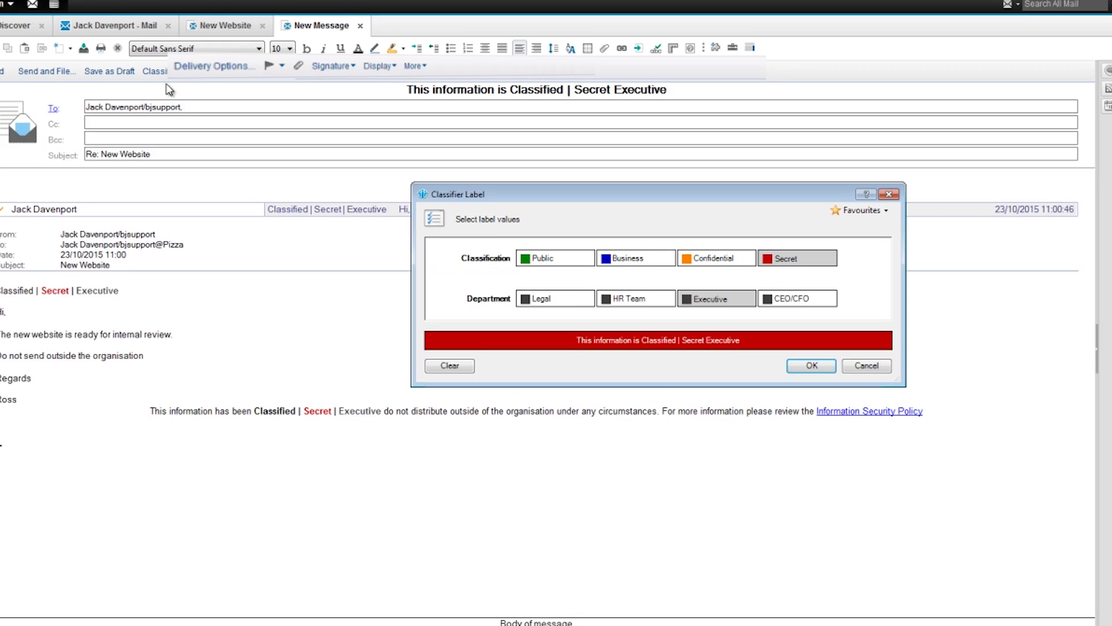
pyautogui.click(397, 250)
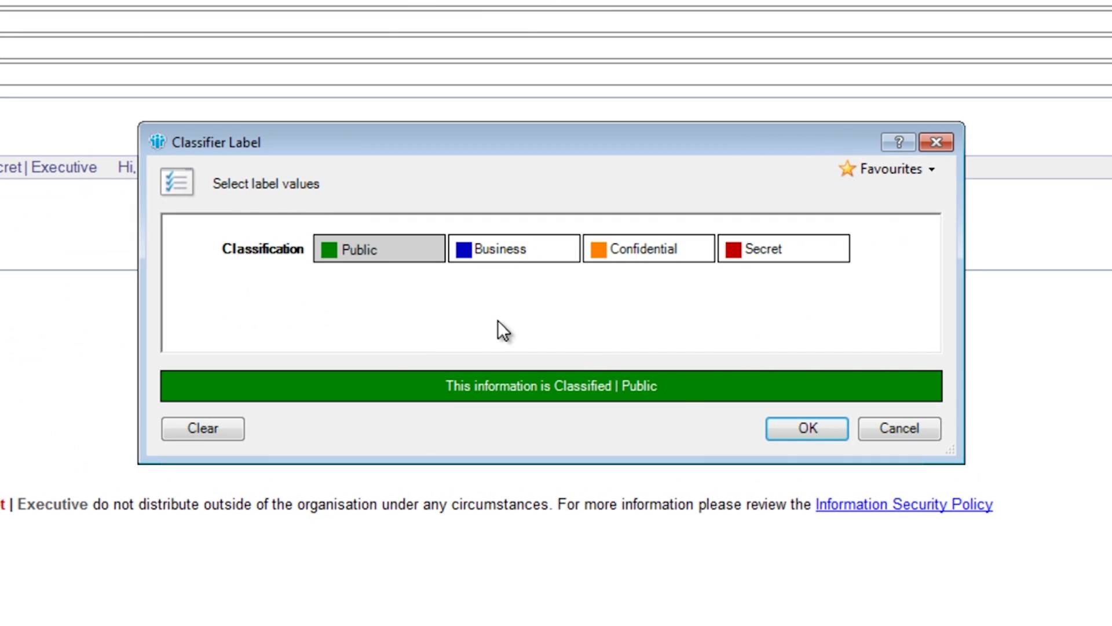
pyautogui.click(782, 433)
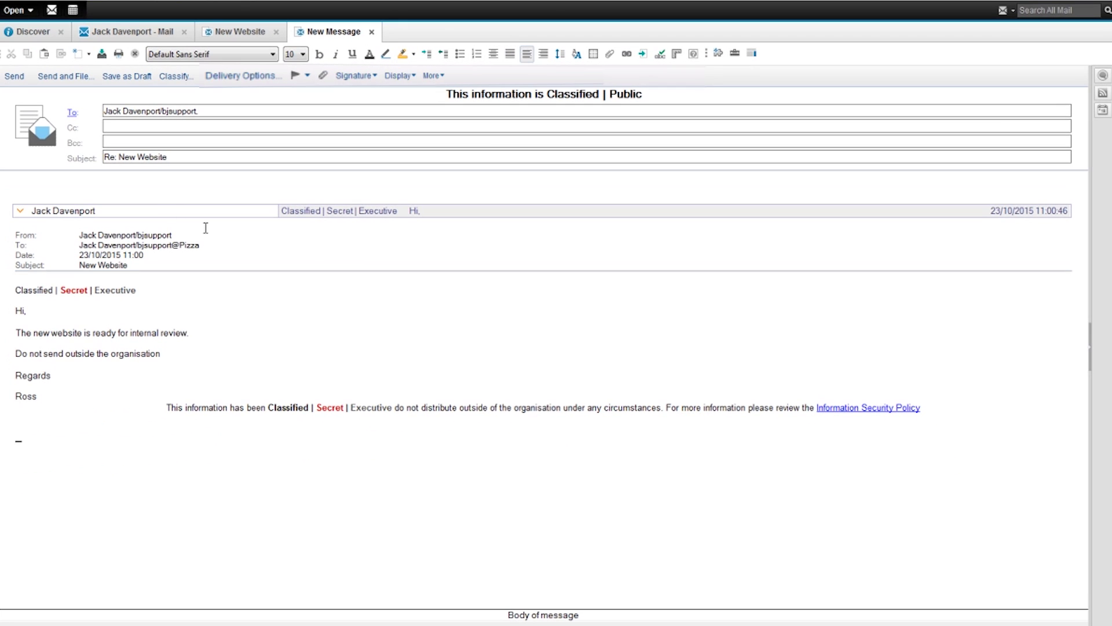
# Step: Send the Public reply, triggering the Label Downgrade (PREVENT) policy warning
pyautogui.click(15, 77)
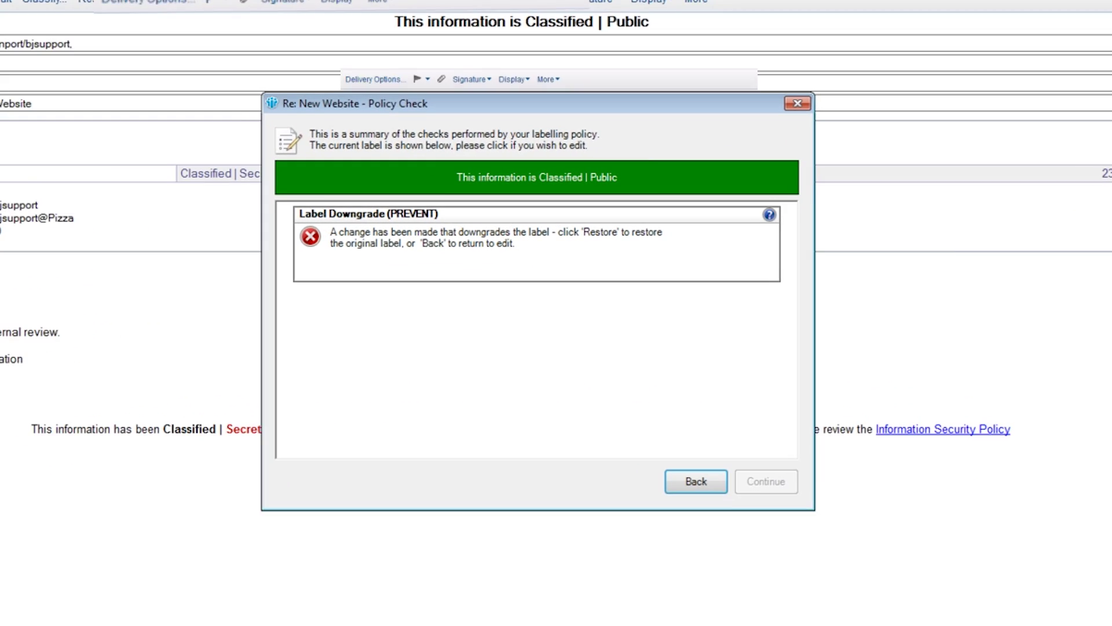